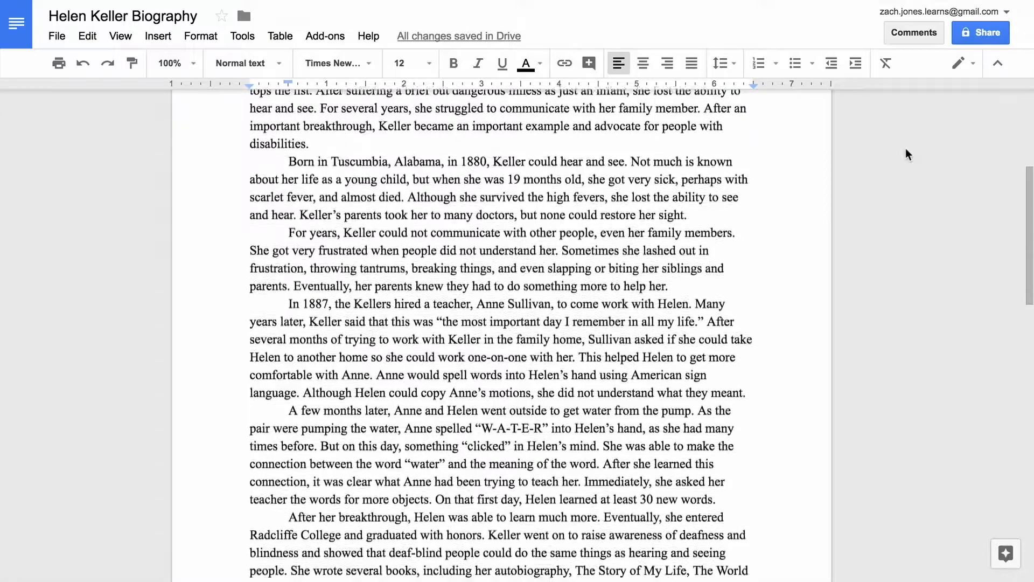
# Open the Paper Draft document from My Drive in Google Docs via the apps grid.
pyautogui.scroll(-2, 906, 150)
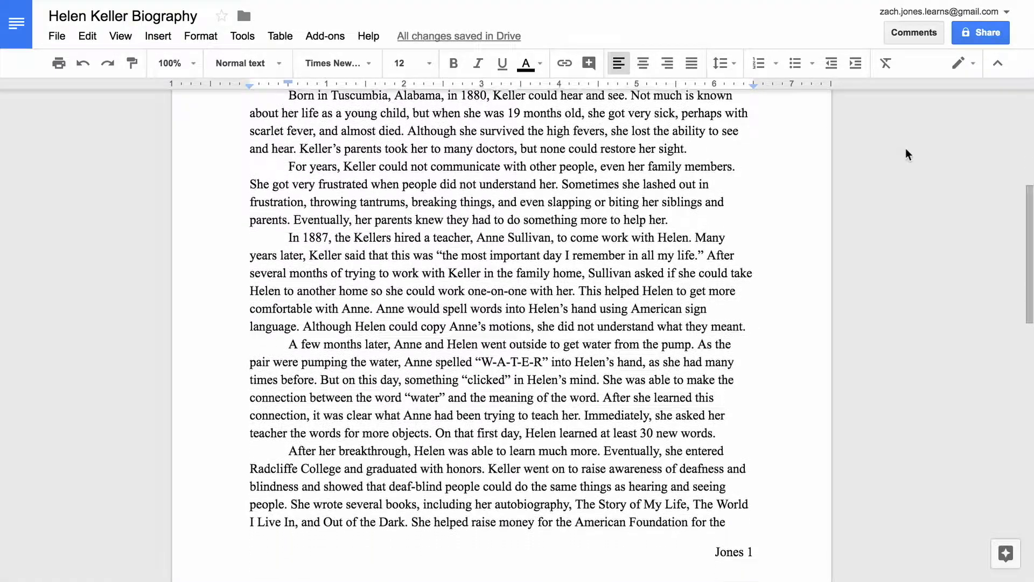
pyautogui.scroll(-3, 905, 149)
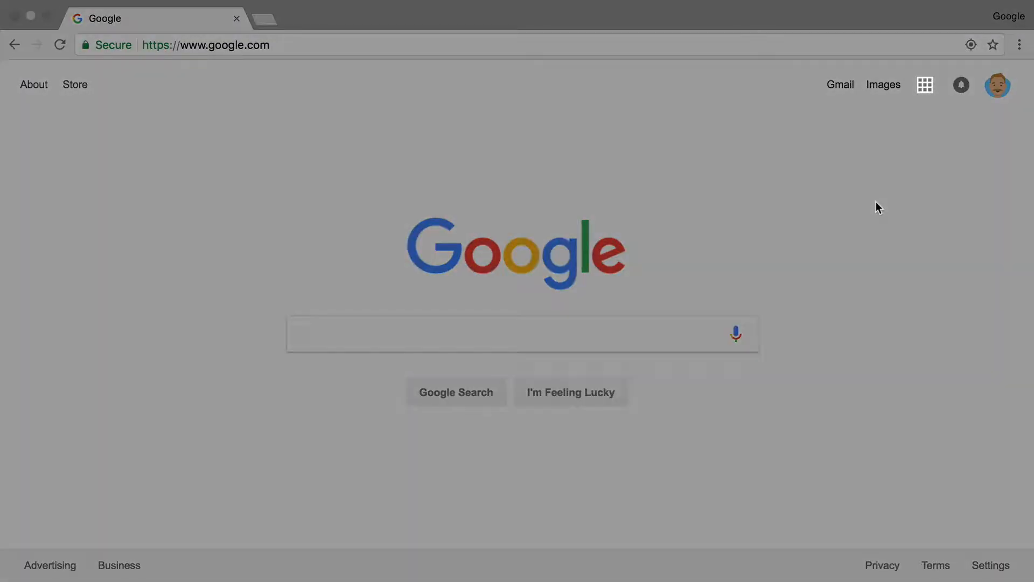
pyautogui.click(925, 92)
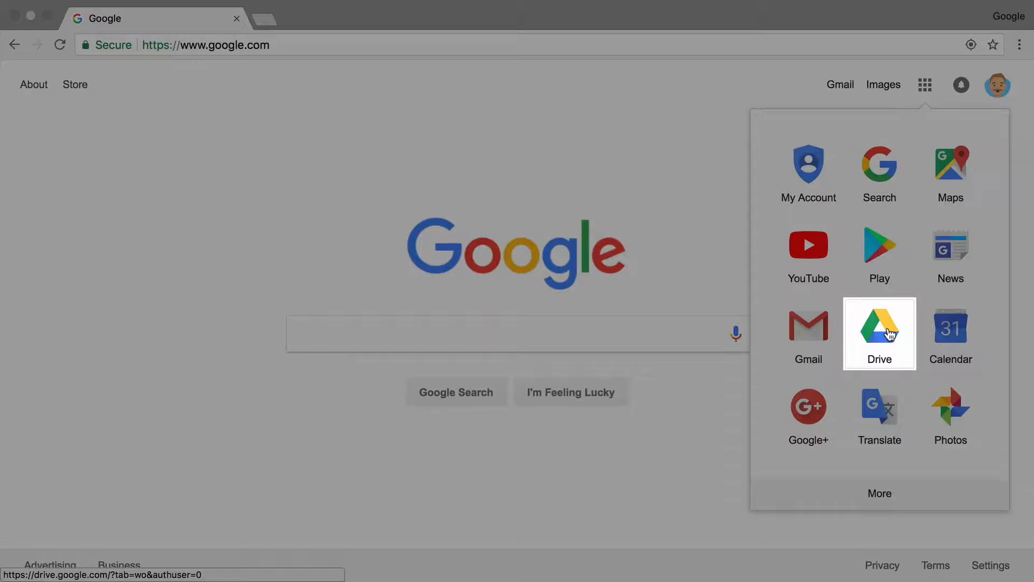
pyautogui.click(889, 334)
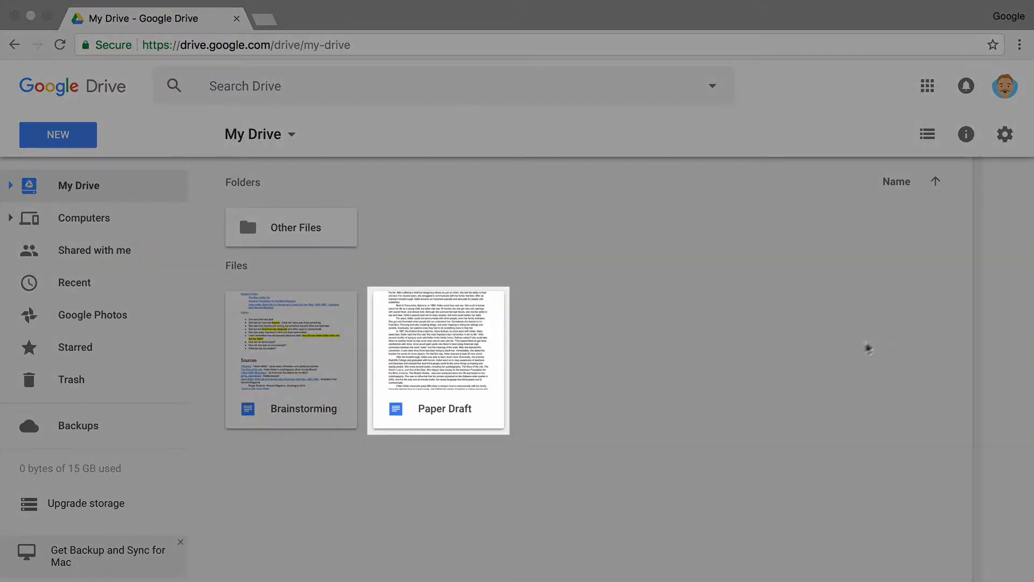
pyautogui.doubleClick(471, 325)
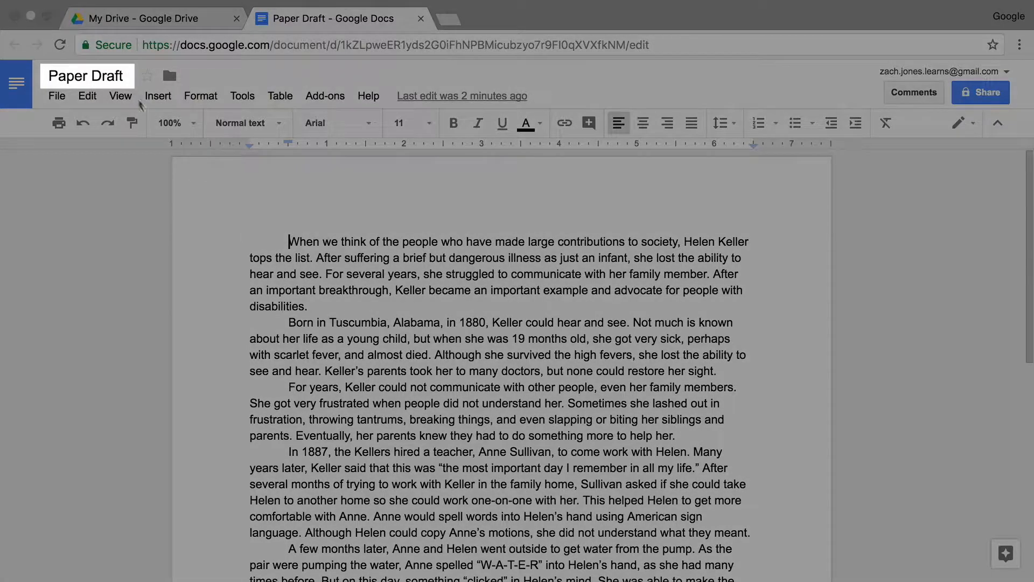
# Rename the Paper Draft document to 'Helen Keller Biography'.
pyautogui.click(118, 75)
pyautogui.write('Helen Keller Biography')
pyautogui.press('Return')
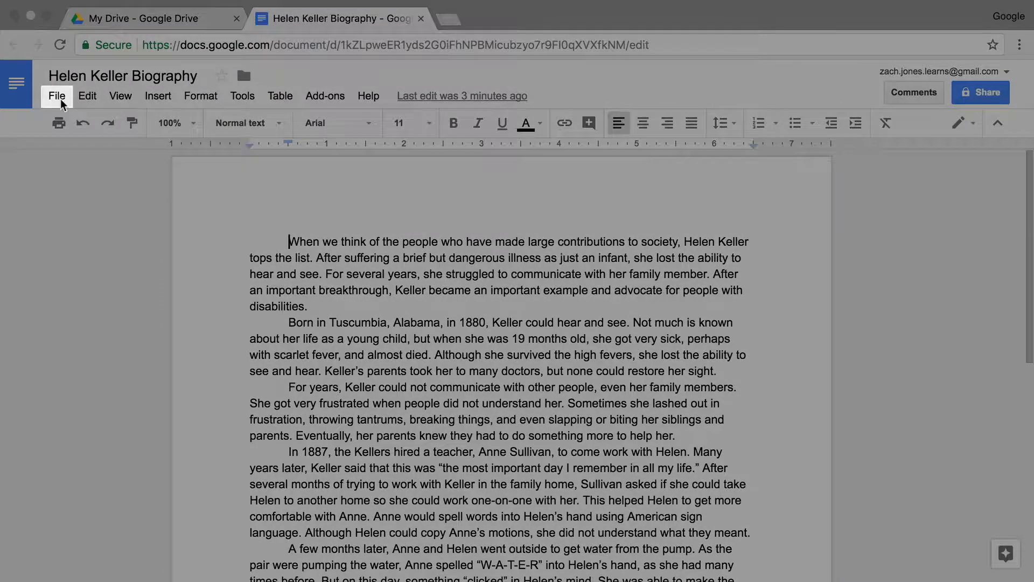
pyautogui.click(60, 99)
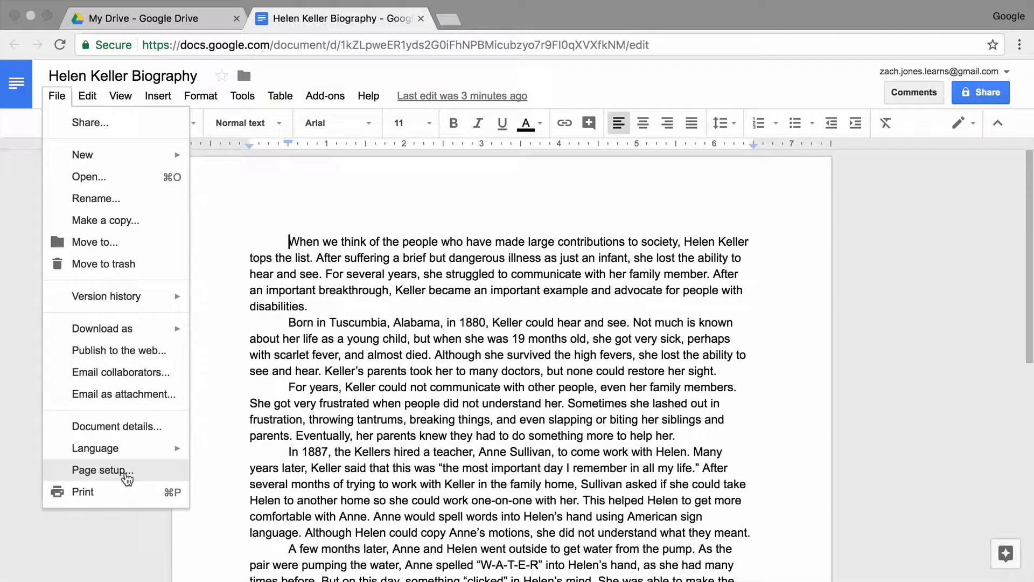
pyautogui.click(126, 475)
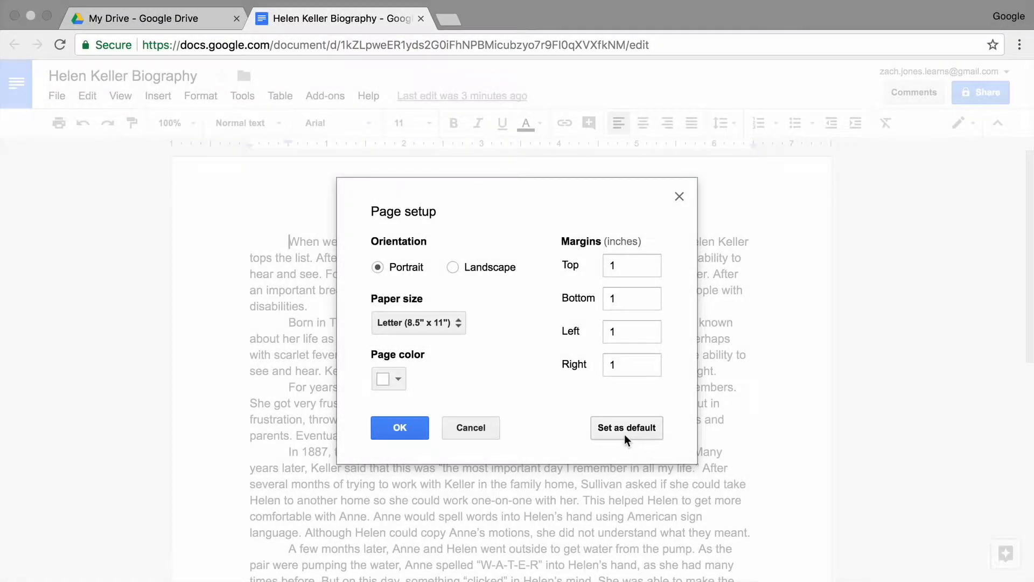
pyautogui.click(396, 432)
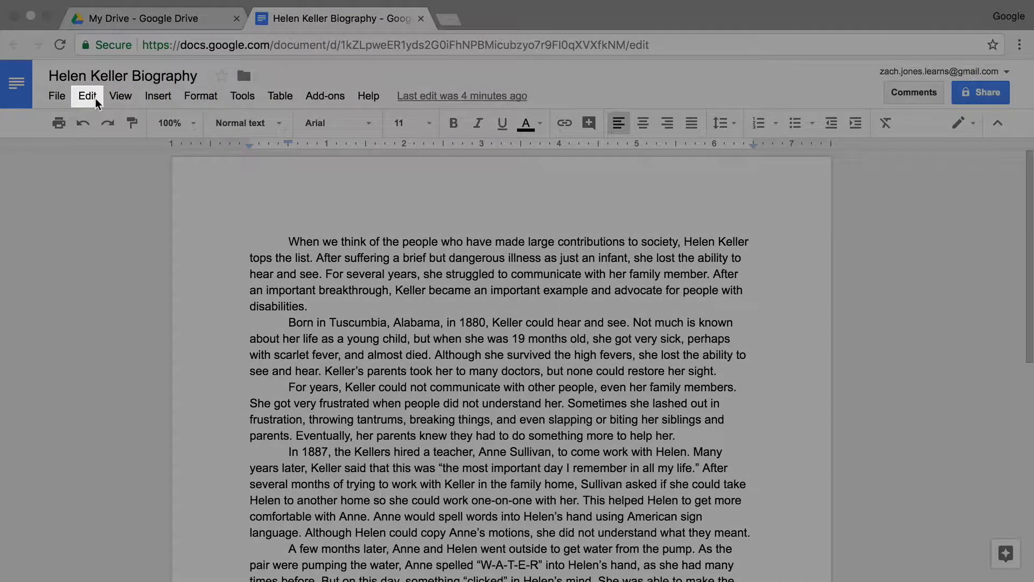
# Select all the essay text and set it to justified alignment.
pyautogui.click(88, 96)
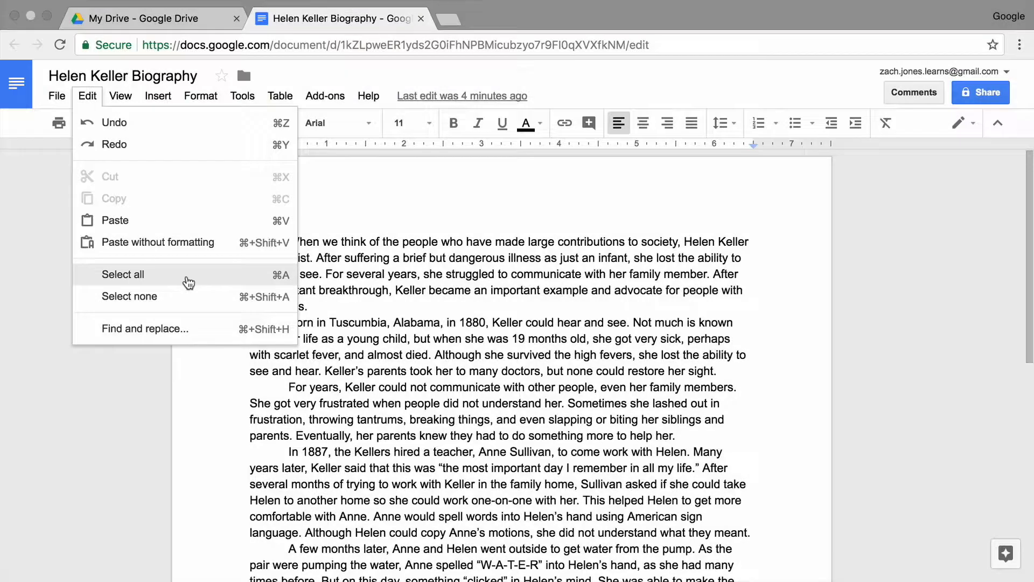
pyautogui.click(188, 281)
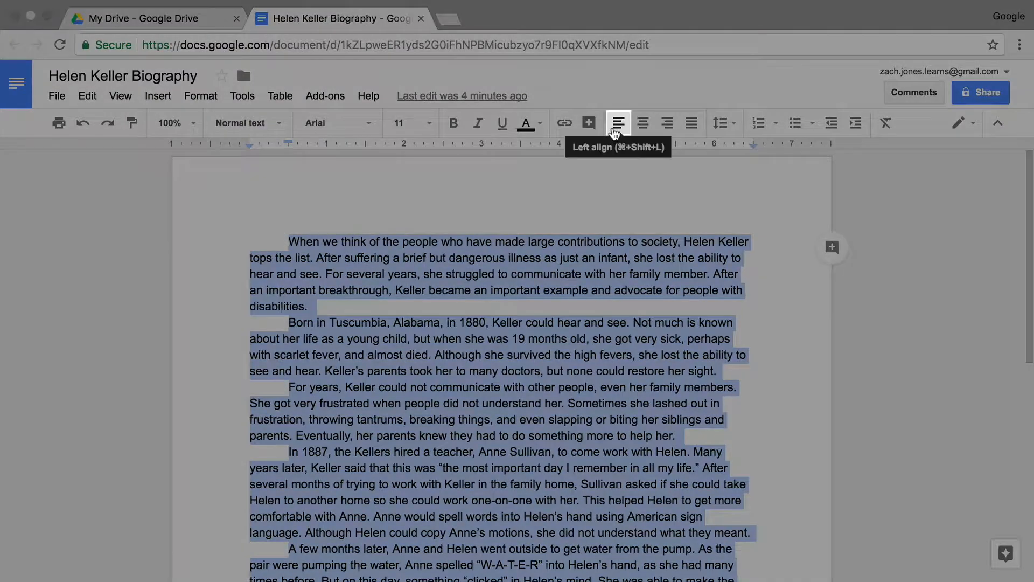
pyautogui.click(615, 133)
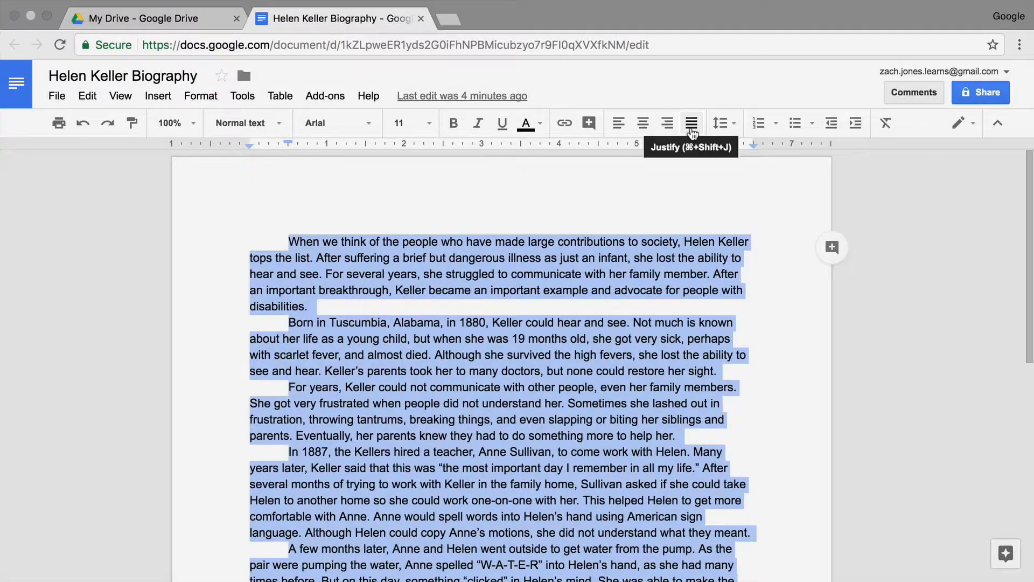
pyautogui.click(692, 132)
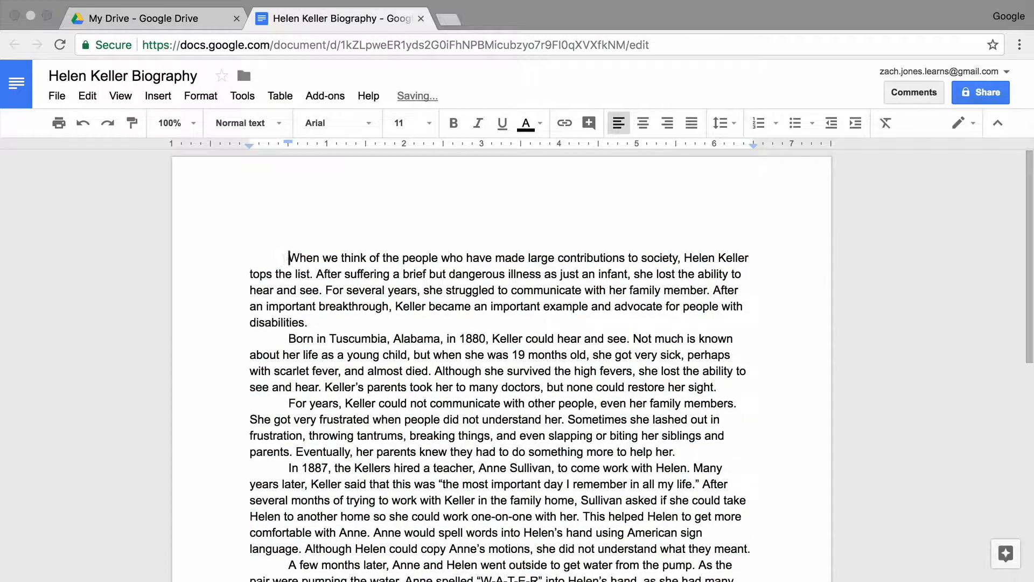
# Add a centered 'Helen Keller Biography' title above the first paragraph.
pyautogui.press('Return')
pyautogui.press('Up')
pyautogui.press('Up')
pyautogui.write('Helen Keller Biography')
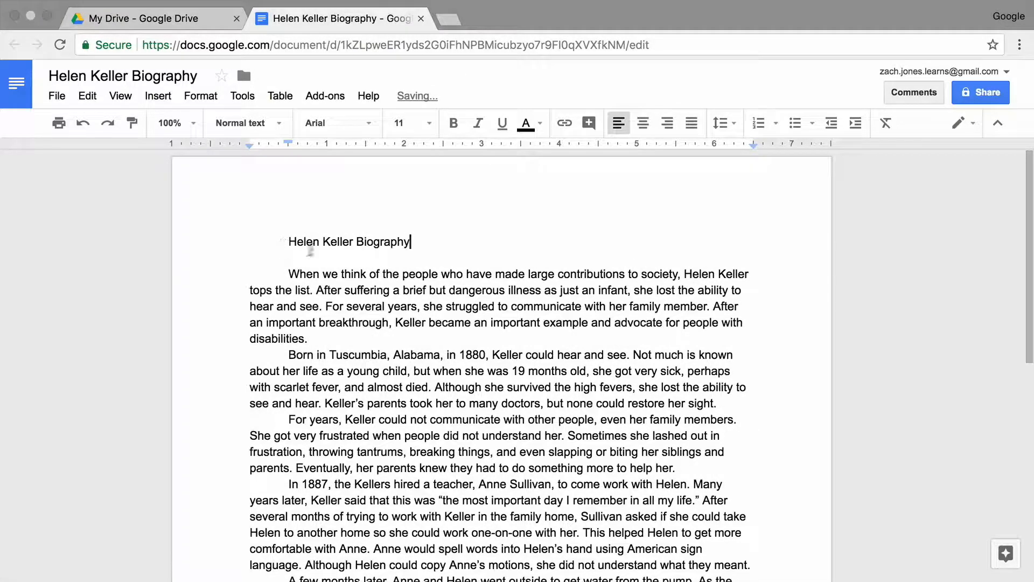
pyautogui.moveTo(423, 238); pyautogui.dragTo(279, 237)
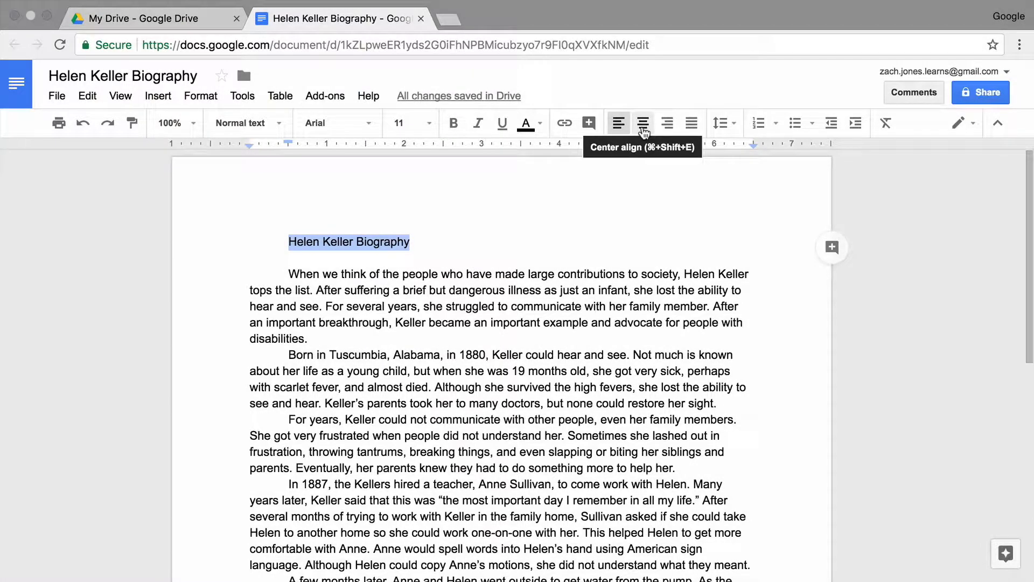
pyautogui.click(644, 128)
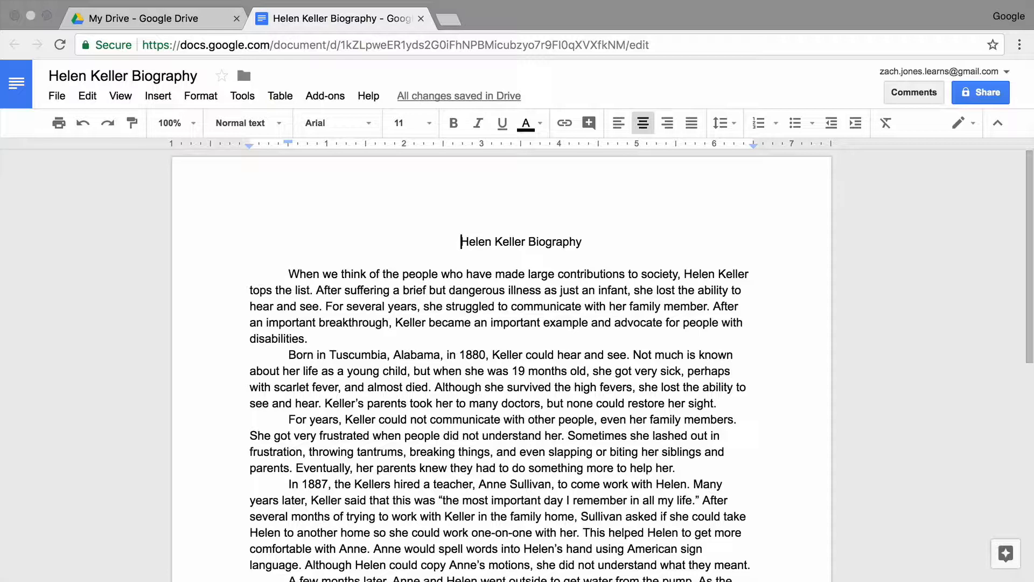
# Type heading lines above the title: student's name, instructor's name, 'History 101', 'September 10, 2020'.
pyautogui.press('Return')
pyautogui.press('Return')
pyautogui.press('Up')
pyautogui.press('Up')
pyautogui.press('Return')
pyautogui.write('Professor Smi')
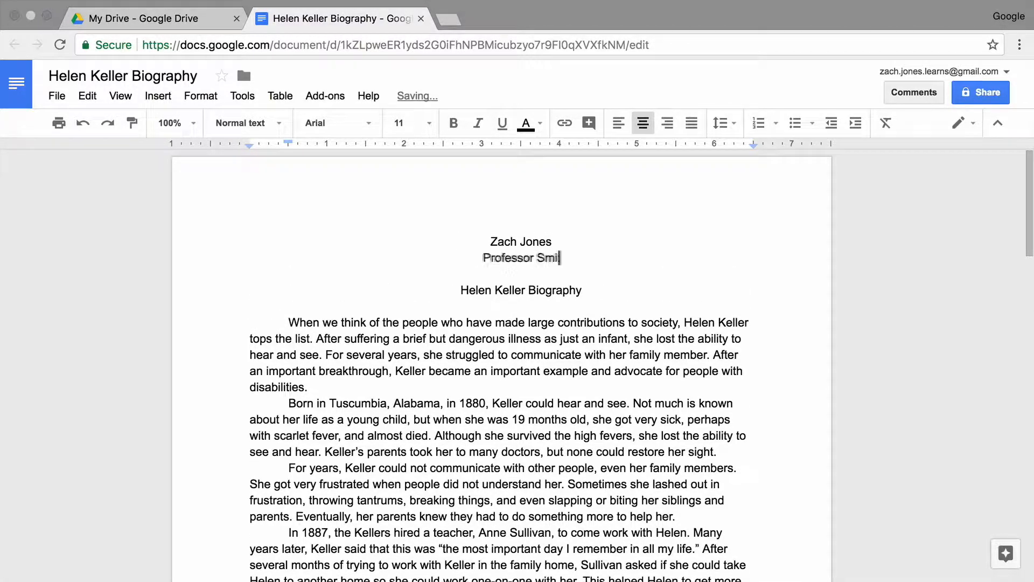
pyautogui.write('th')
pyautogui.press('Return')
pyautogui.write('History 101')
pyautogui.press('Return')
pyautogui.write('September 10, 2020')
# Left-align the four heading lines and reselect them.
pyautogui.moveTo(575, 291); pyautogui.dragTo(490, 240)
pyautogui.click(617, 134)
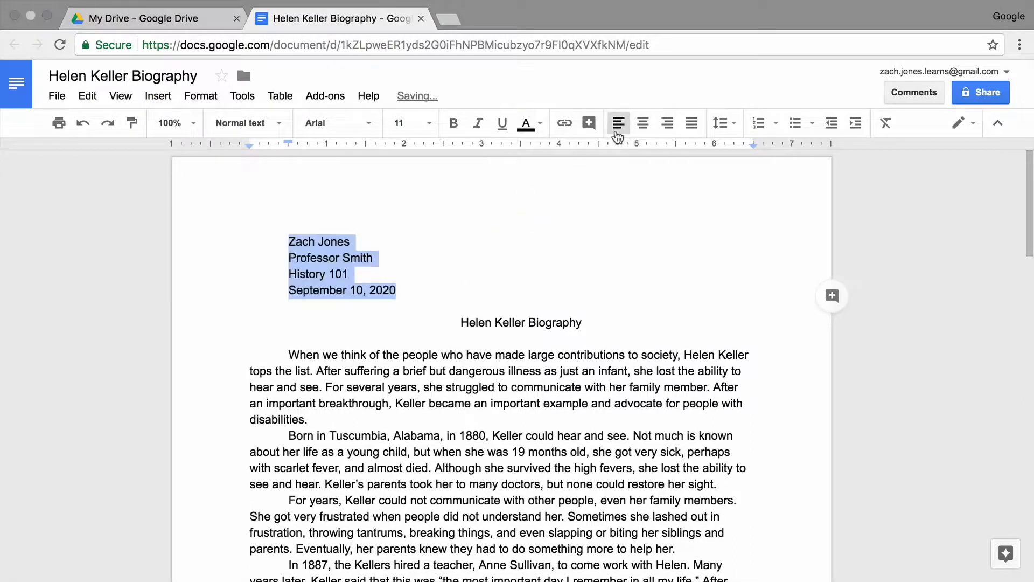
pyautogui.click(531, 292)
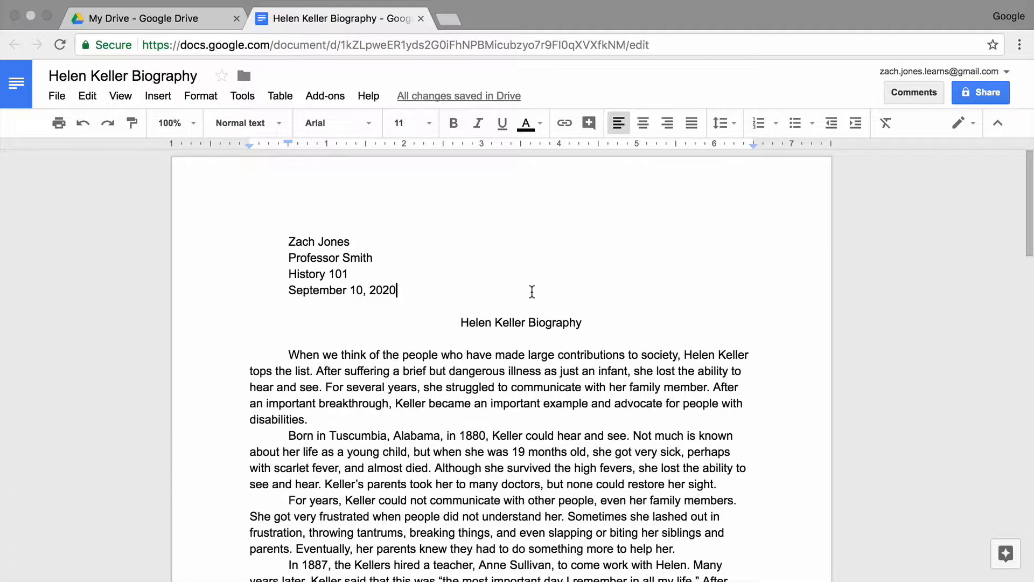
pyautogui.moveTo(473, 296); pyautogui.dragTo(283, 241)
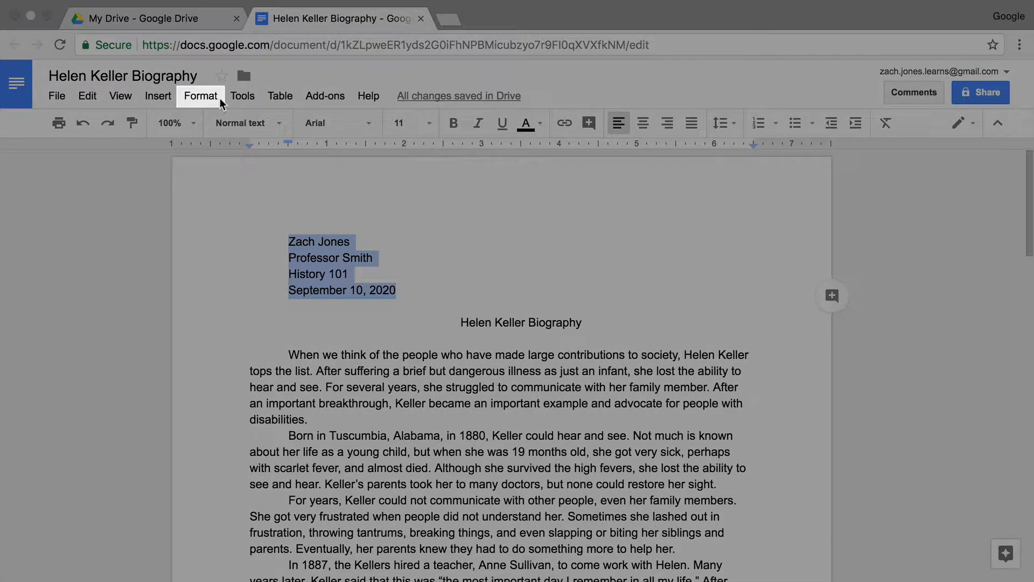
# Double-space the four heading lines, then select the whole document.
pyautogui.click(220, 98)
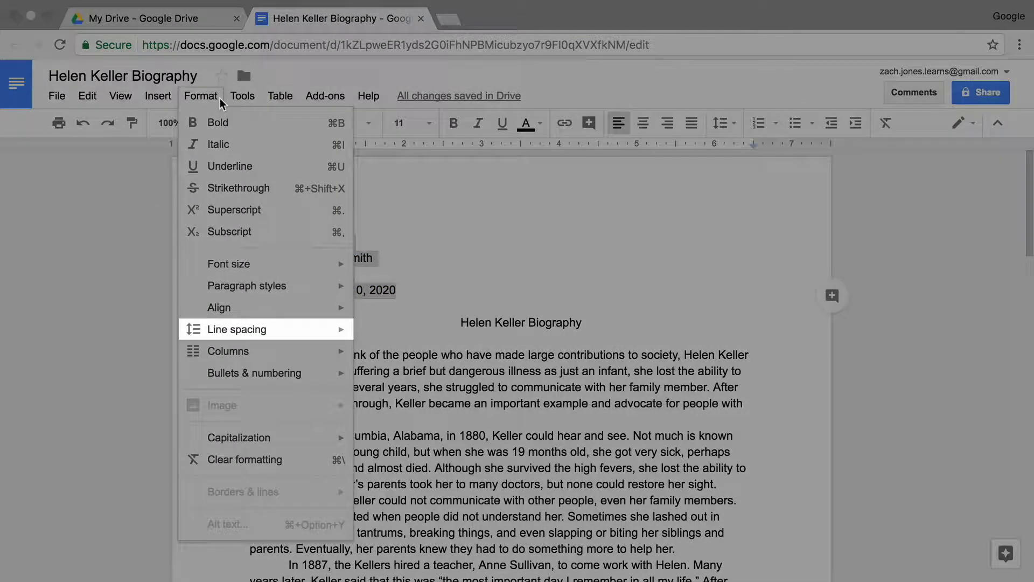
pyautogui.moveTo(303, 331)
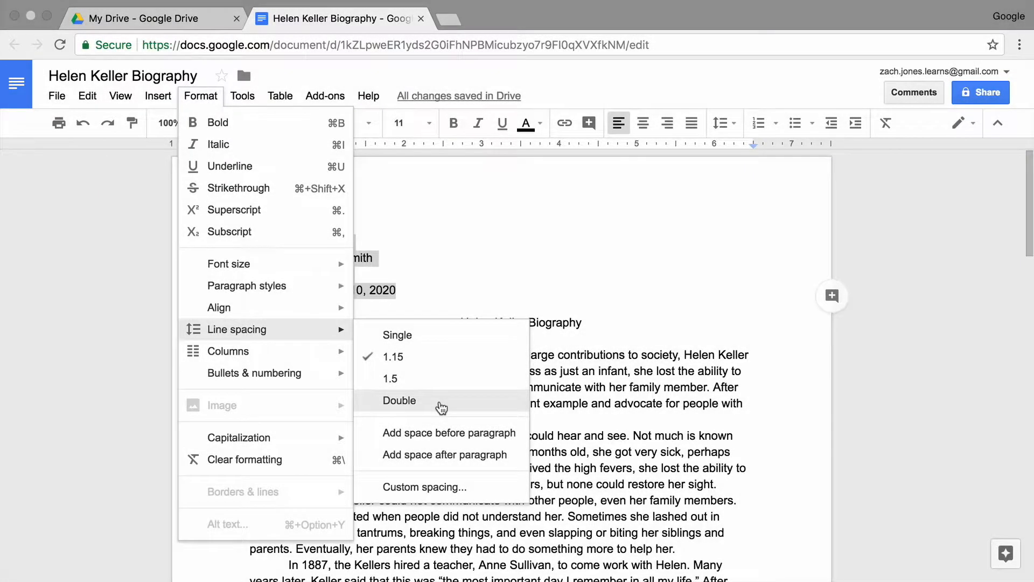
pyautogui.click(439, 412)
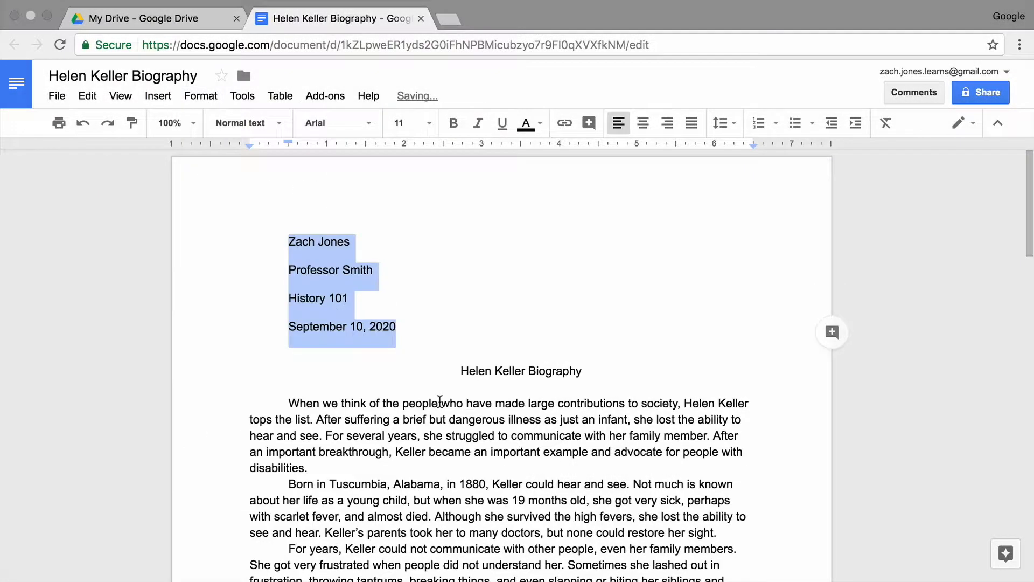
pyautogui.click(458, 375)
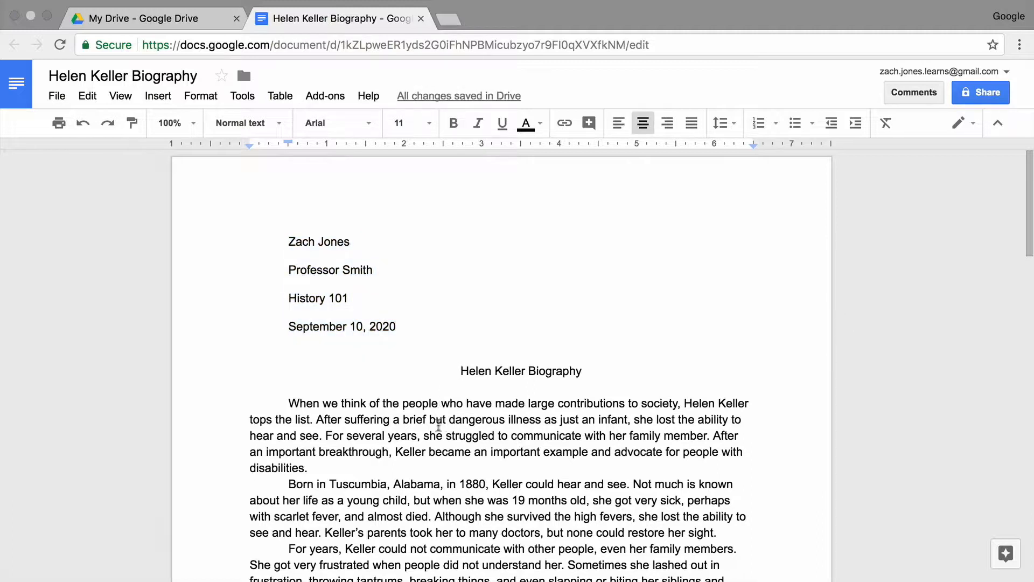
pyautogui.click(79, 98)
pyautogui.click(173, 286)
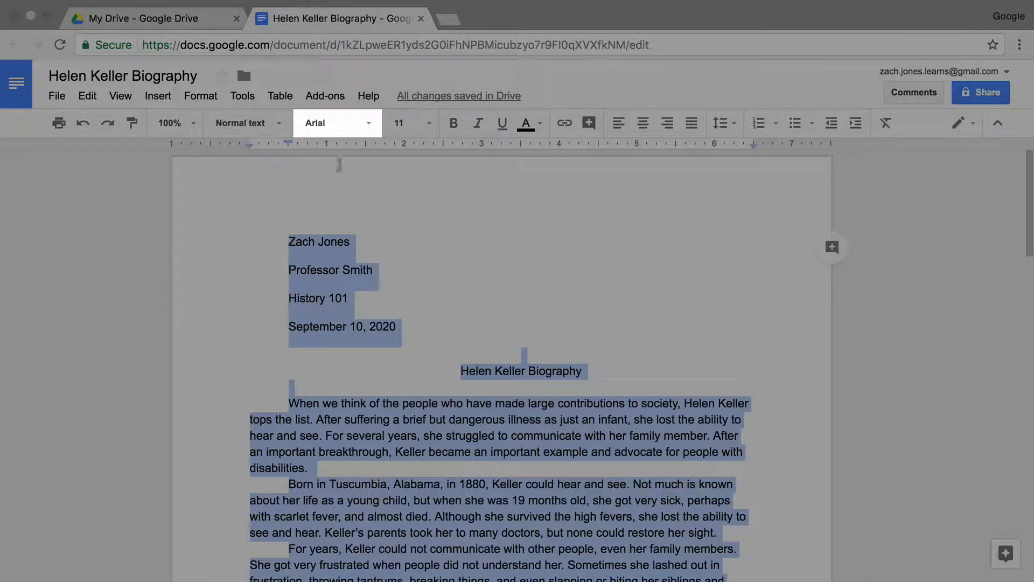
# Set all the document text to Times New Roman at 12 pt.
pyautogui.click(369, 134)
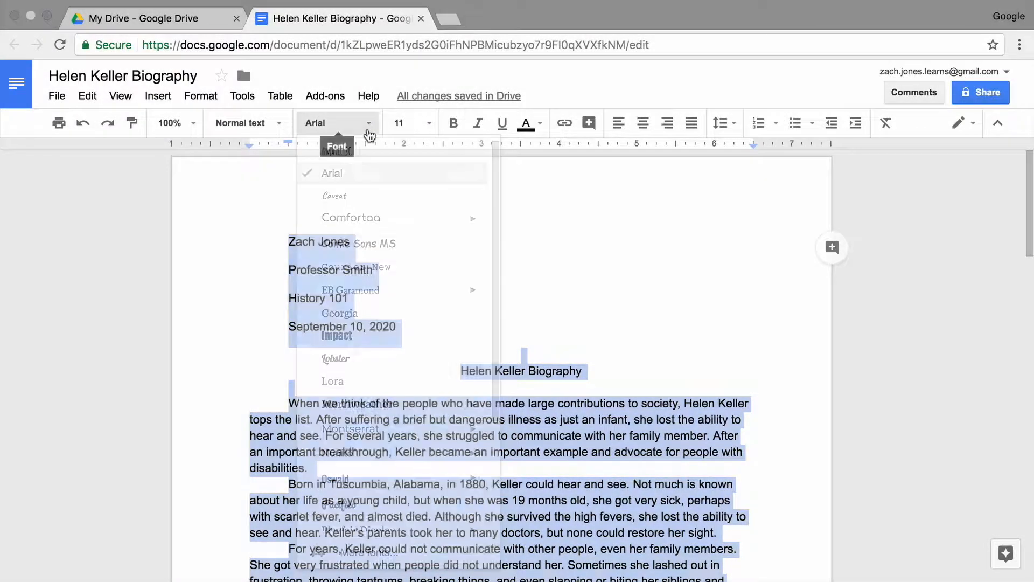
pyautogui.scroll(-4, 369, 300)
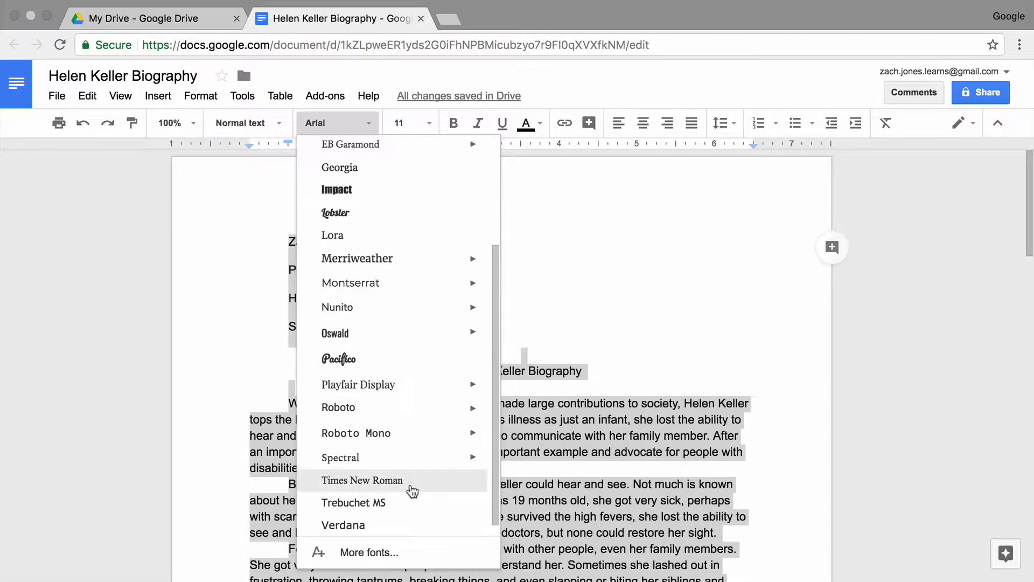
pyautogui.click(412, 488)
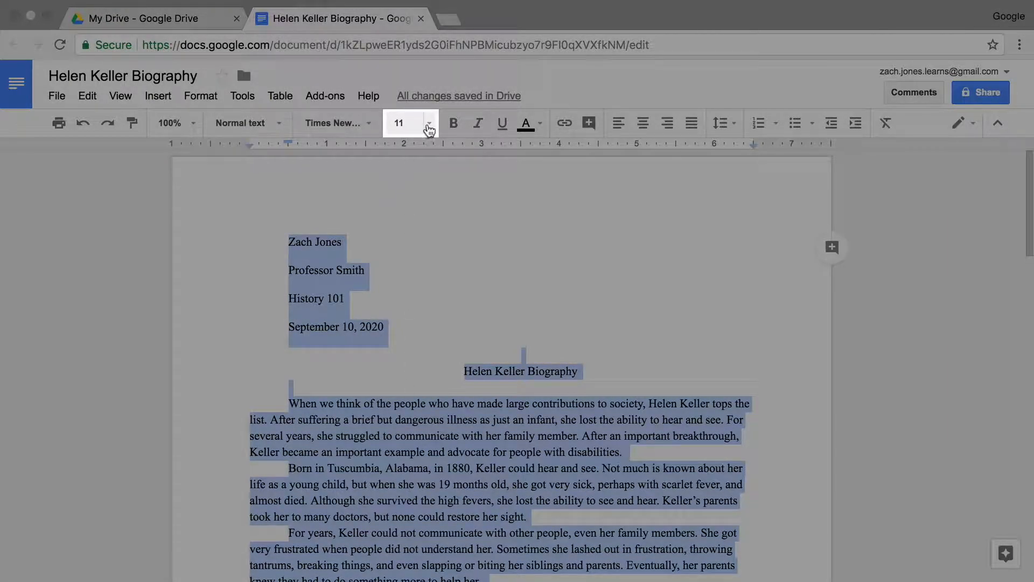
pyautogui.click(429, 127)
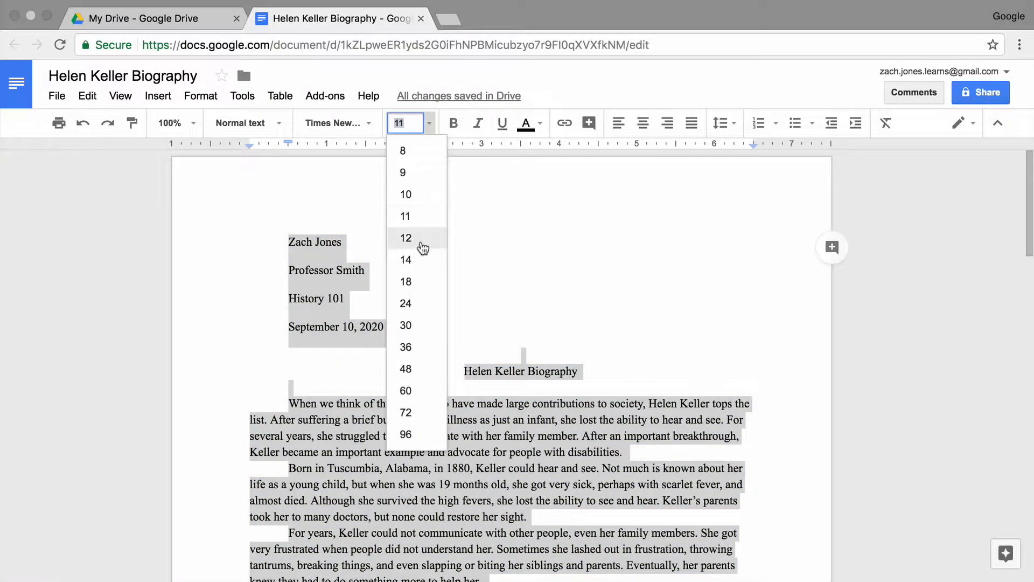
pyautogui.click(423, 248)
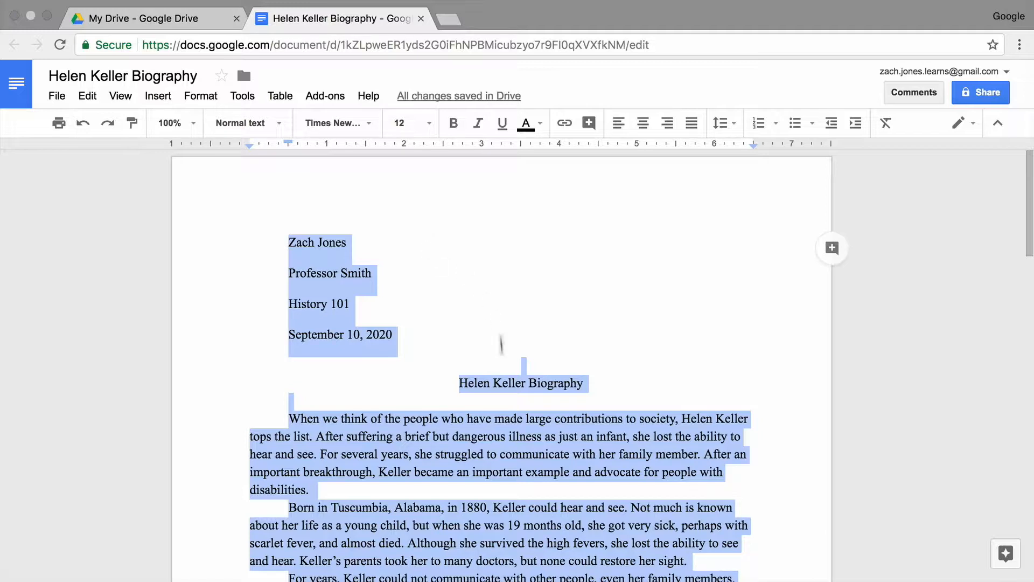
# Update the Normal text style to match the first body paragraph's Times New Roman 12 formatting.
pyautogui.click(403, 419)
pyautogui.moveTo(290, 419); pyautogui.dragTo(348, 449)
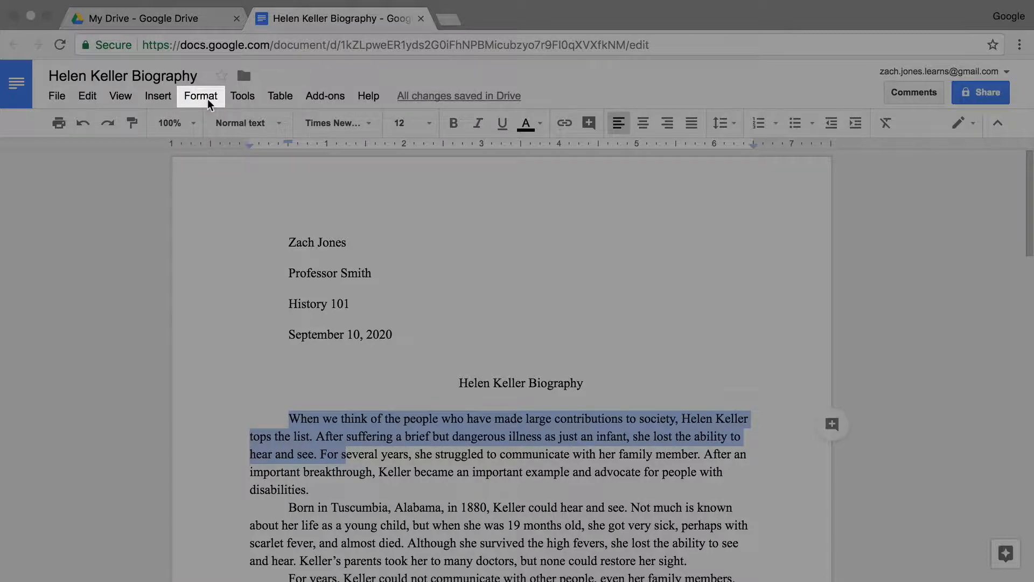
pyautogui.click(208, 98)
pyautogui.moveTo(282, 295)
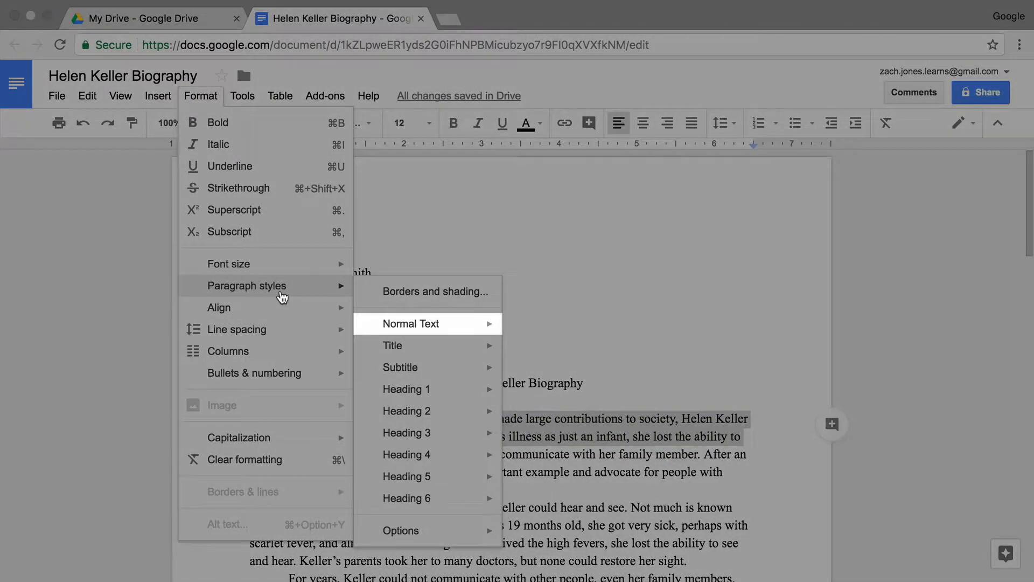
pyautogui.moveTo(417, 329)
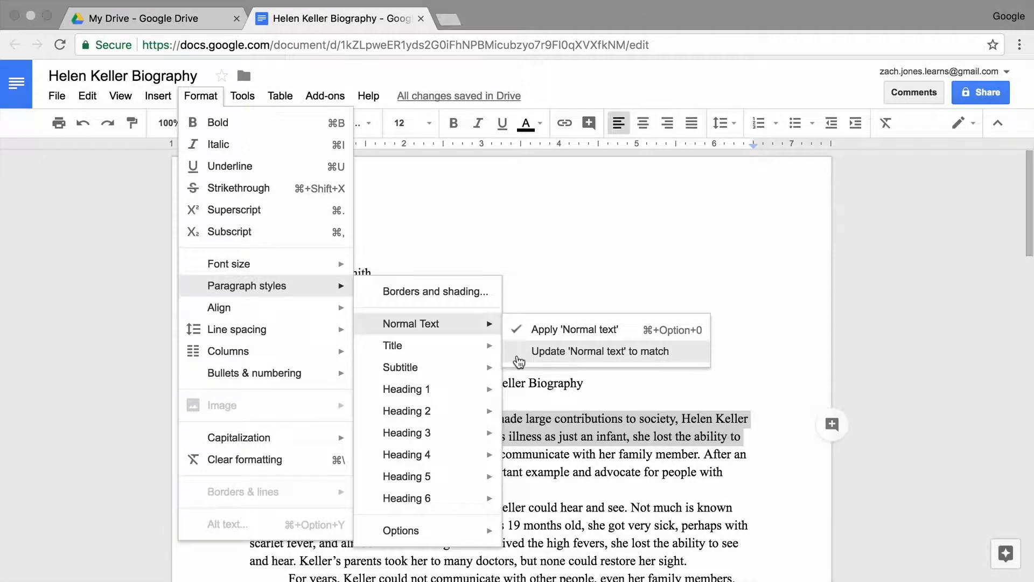
pyautogui.click(518, 351)
pyautogui.click(585, 382)
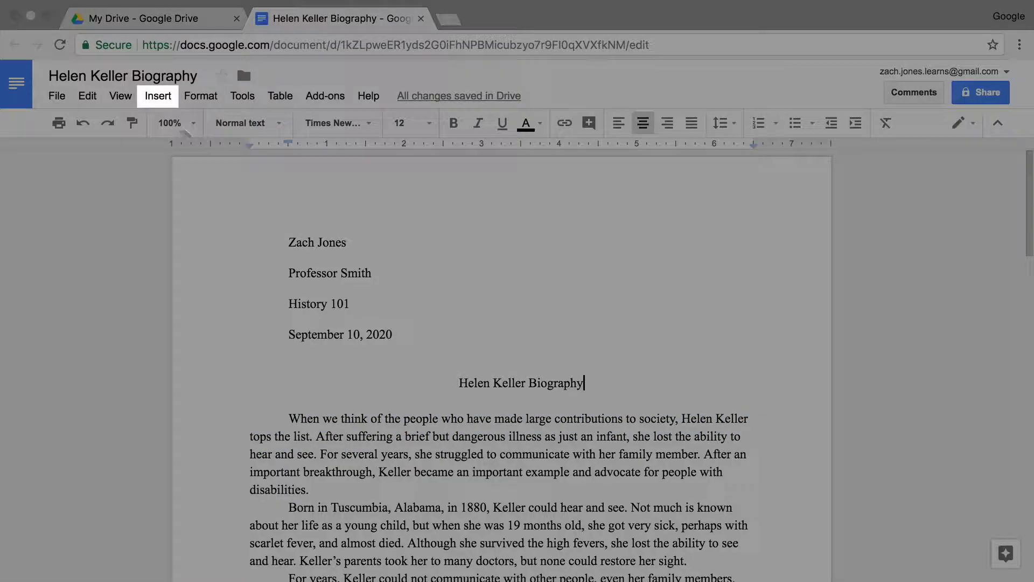
# Insert page numbers at the bottom right of every page.
pyautogui.click(158, 97)
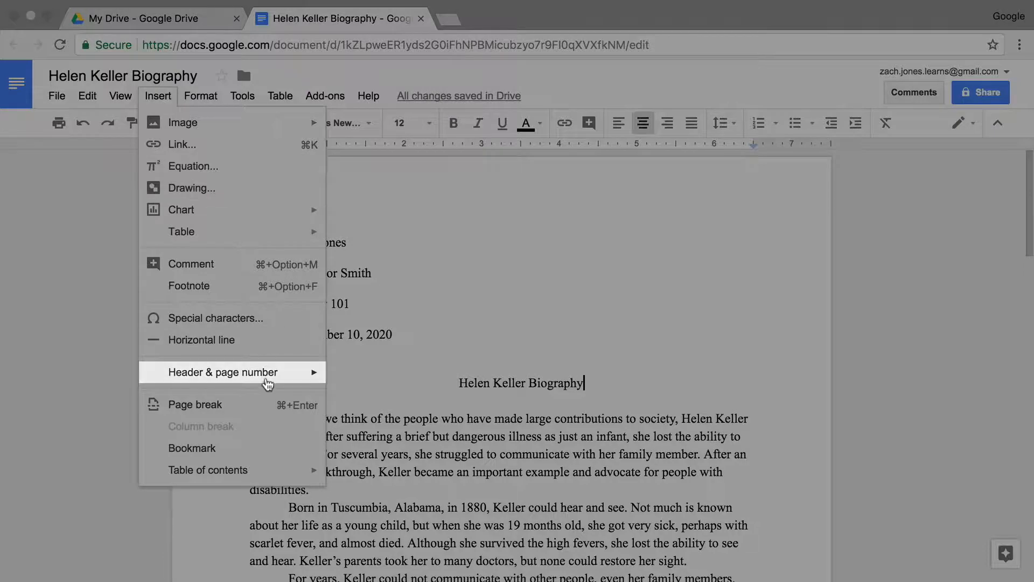
pyautogui.moveTo(268, 383)
pyautogui.moveTo(406, 425)
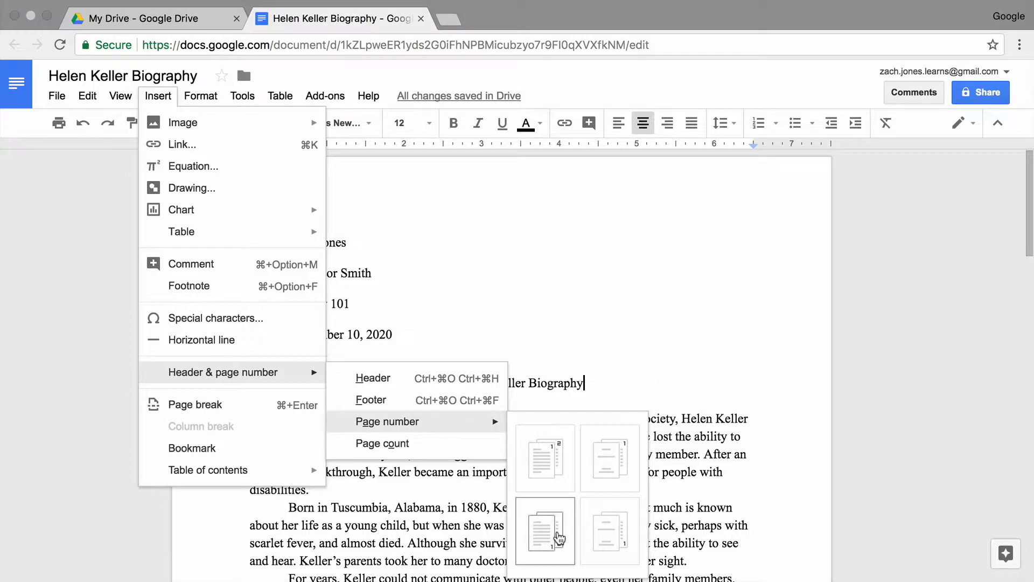
pyautogui.click(558, 537)
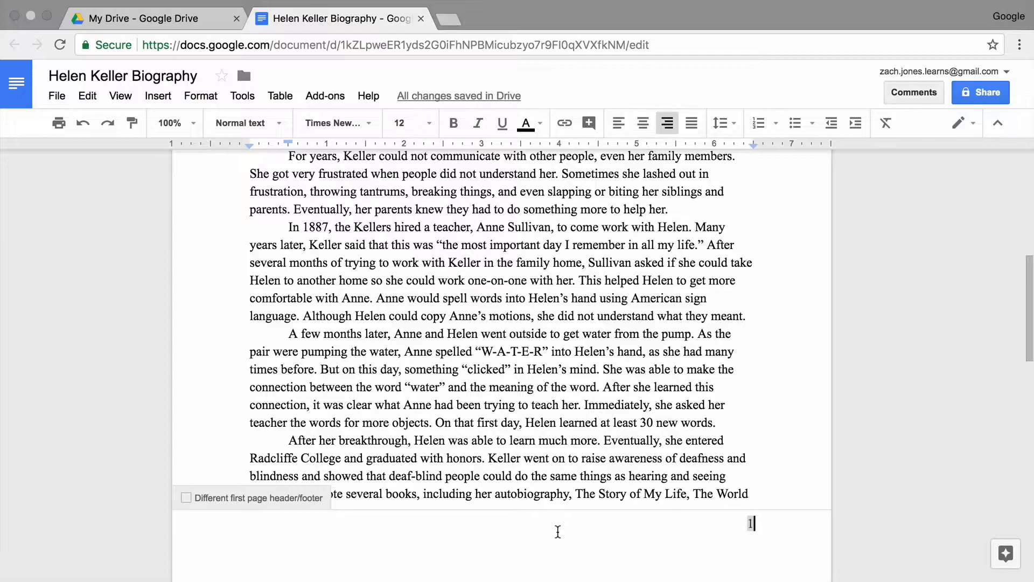
pyautogui.scroll(-15, 558, 532)
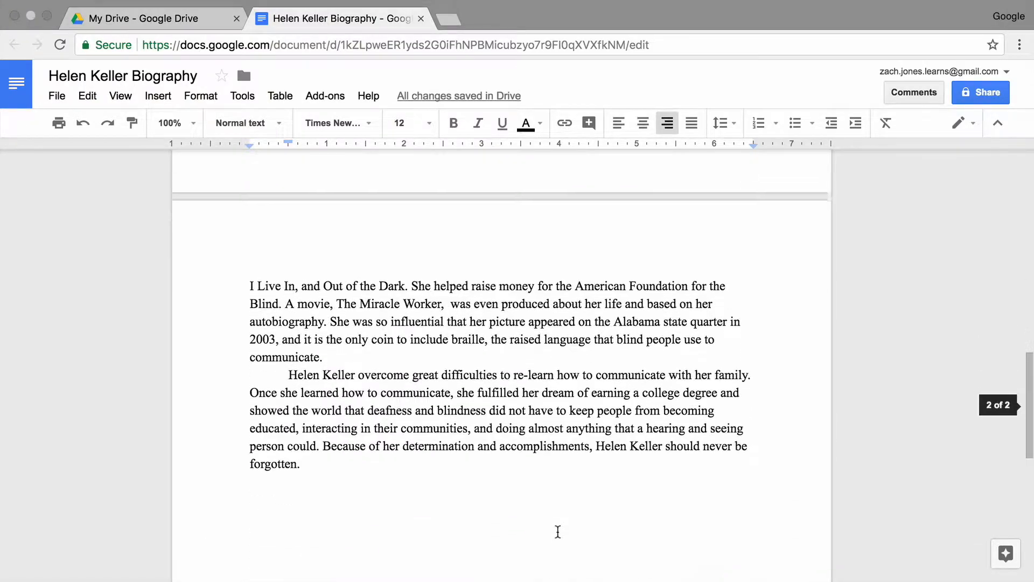
pyautogui.scroll(-2, 558, 532)
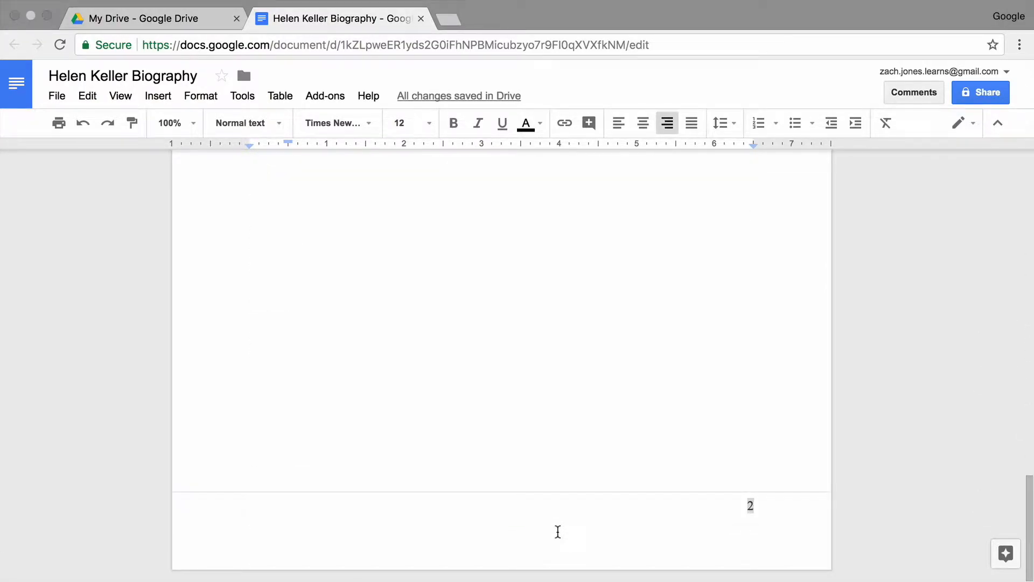
pyautogui.scroll(10, 558, 532)
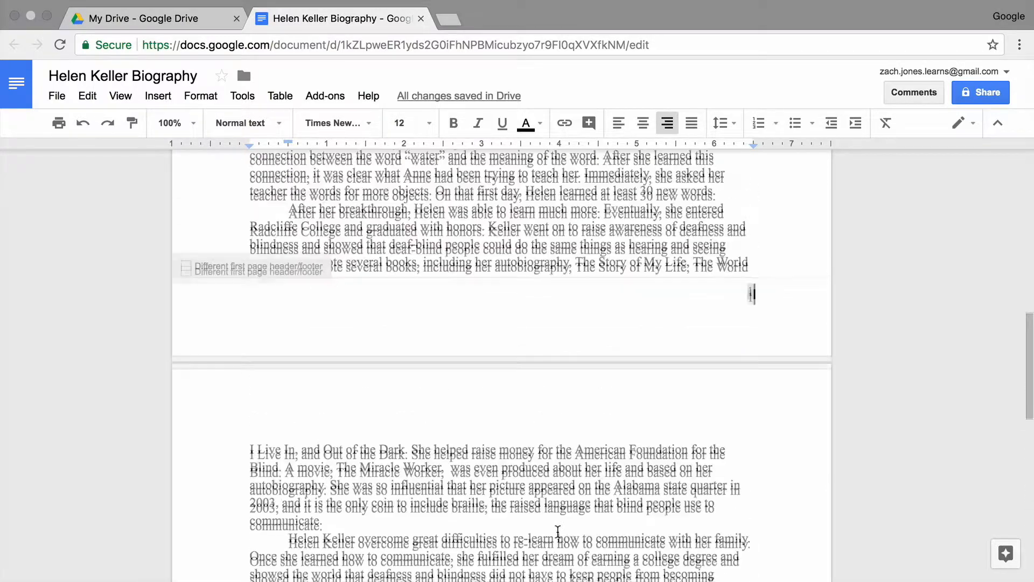
pyautogui.scroll(3, 558, 532)
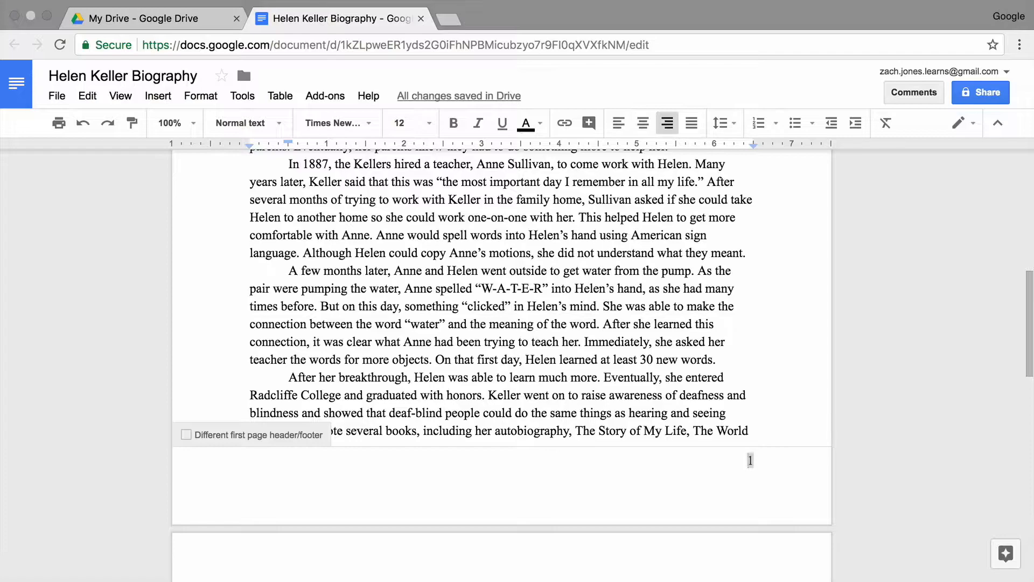
# Put the author's surname before the page number in the footer, then return to the body.
pyautogui.write('Jones')
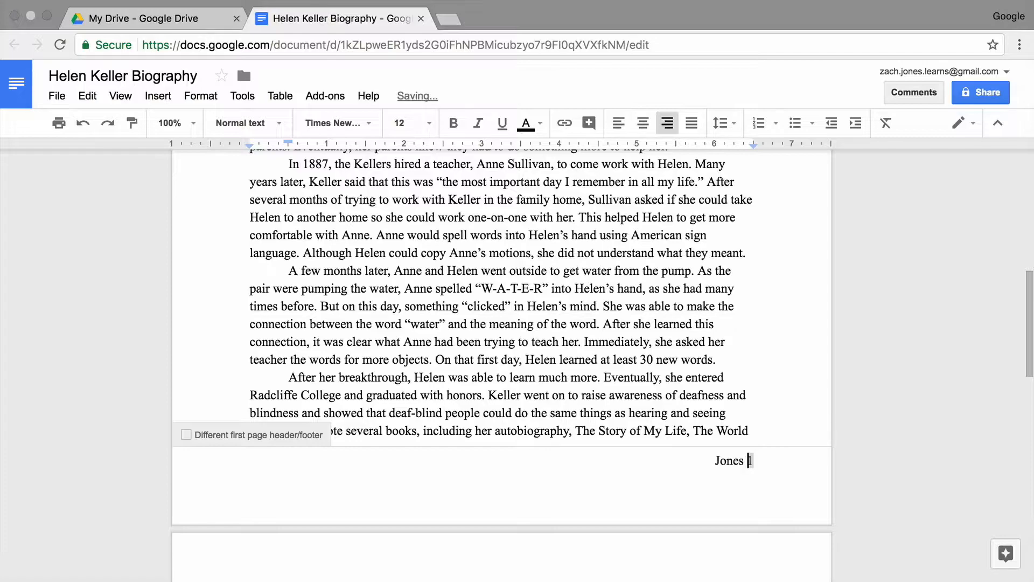
pyautogui.scroll(-3, 501, 340)
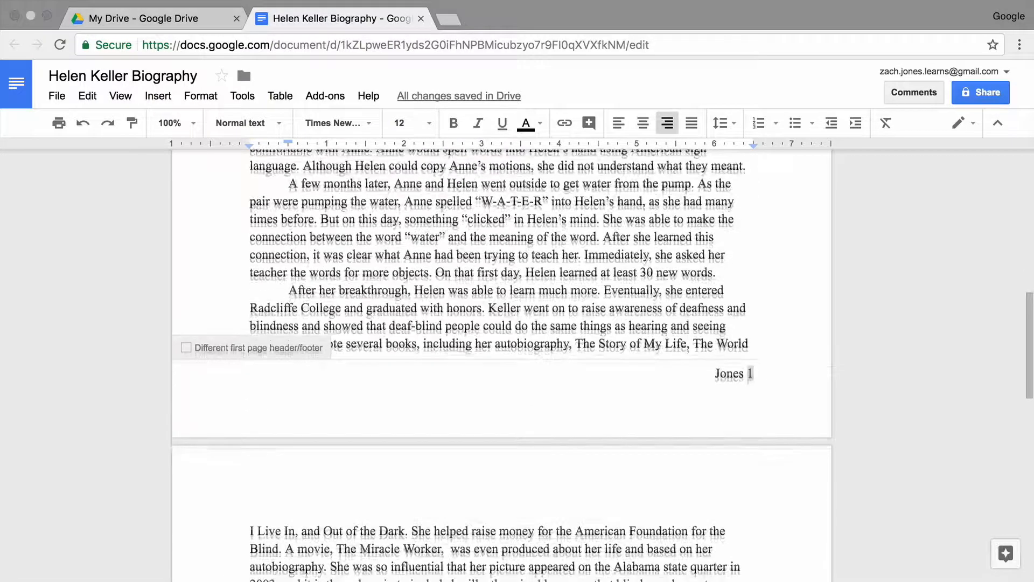
pyautogui.scroll(-8, 502, 356)
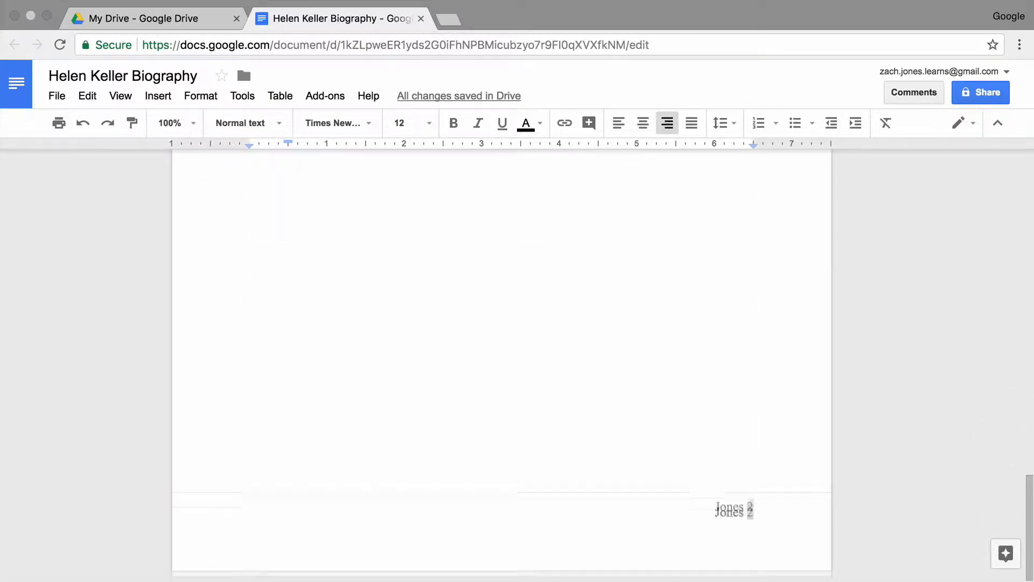
pyautogui.scroll(10, 502, 356)
pyautogui.scroll(3, 502, 356)
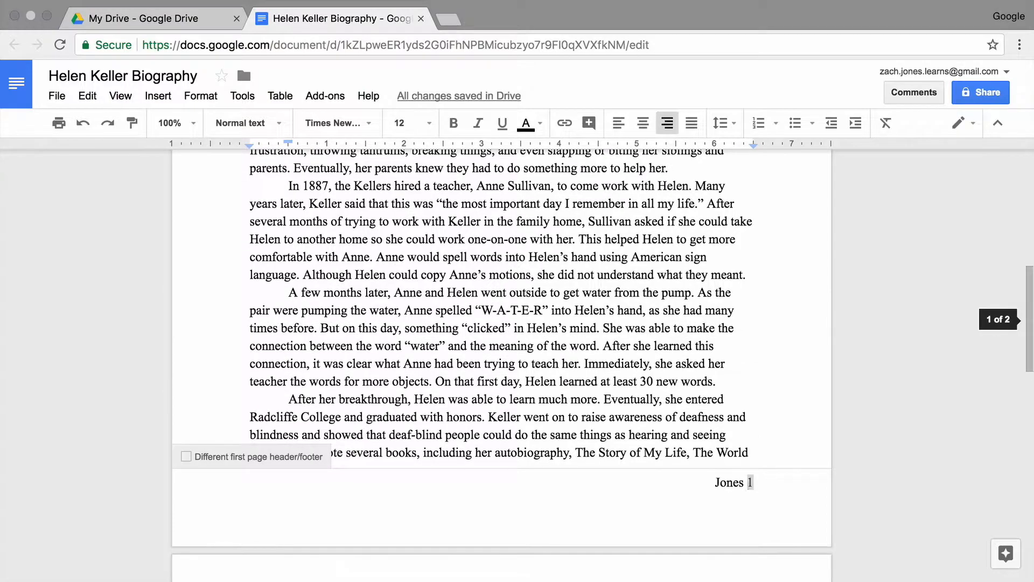
pyautogui.click(450, 383)
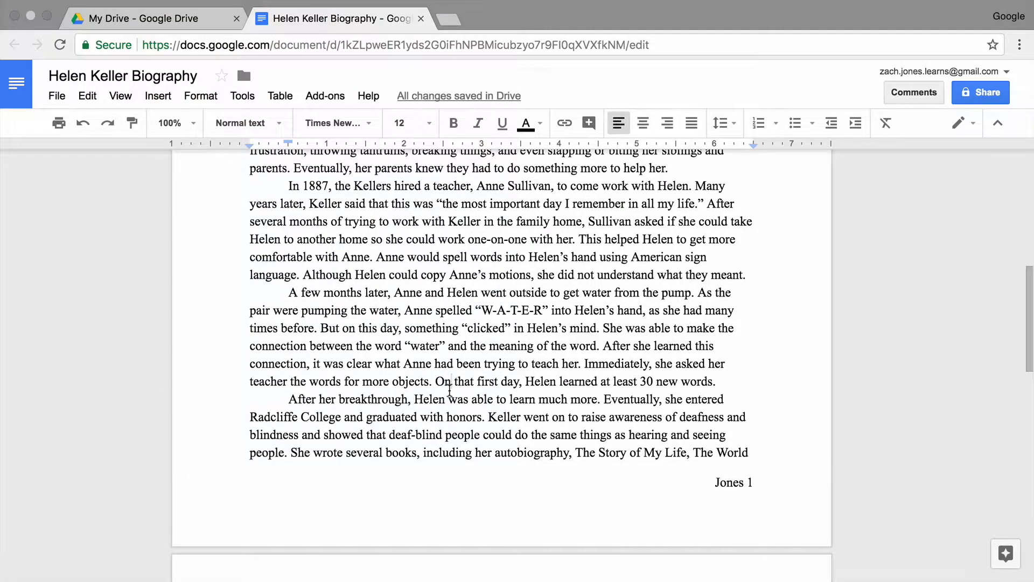
pyautogui.scroll(-10, 450, 388)
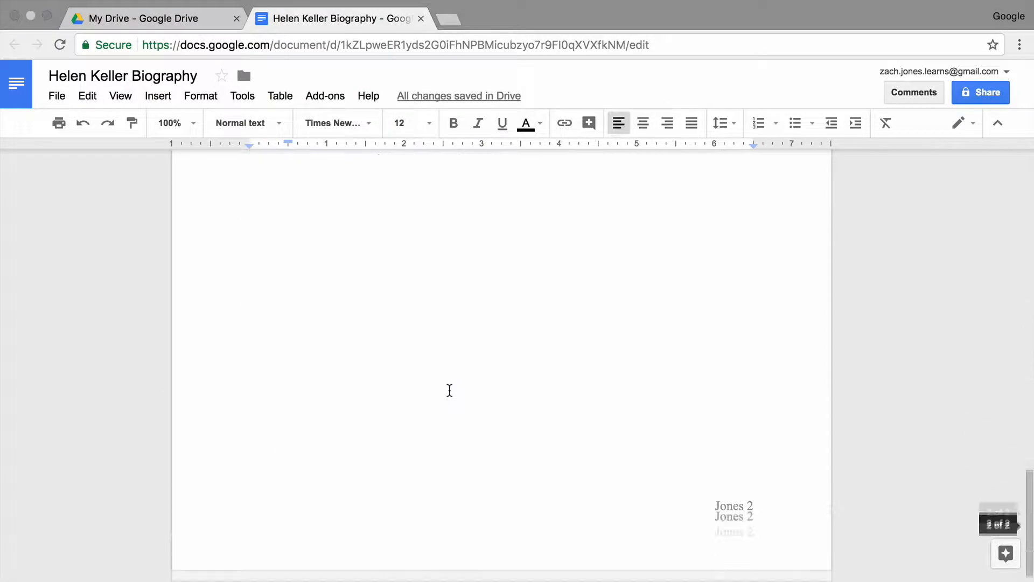
pyautogui.scroll(20, 451, 388)
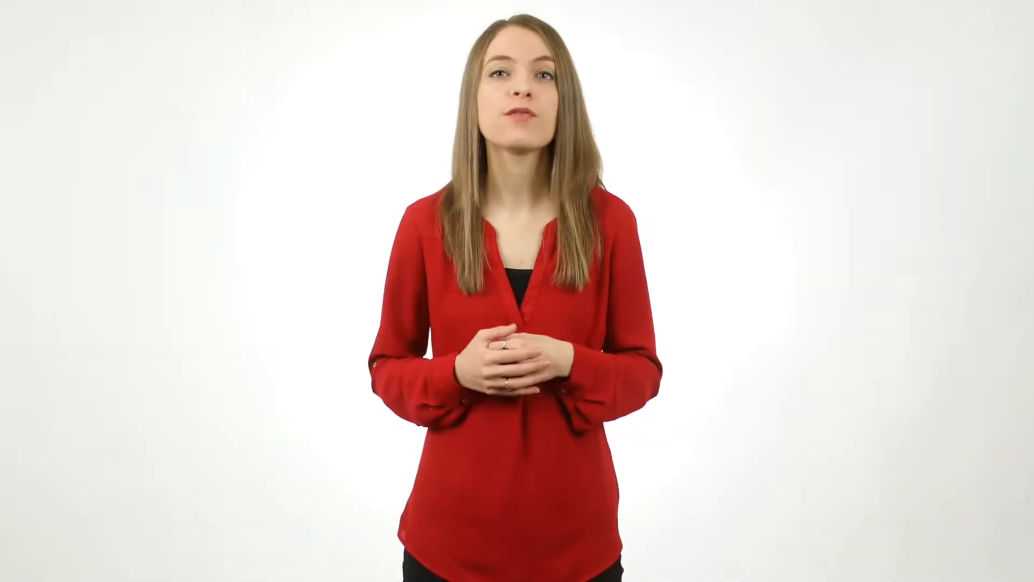